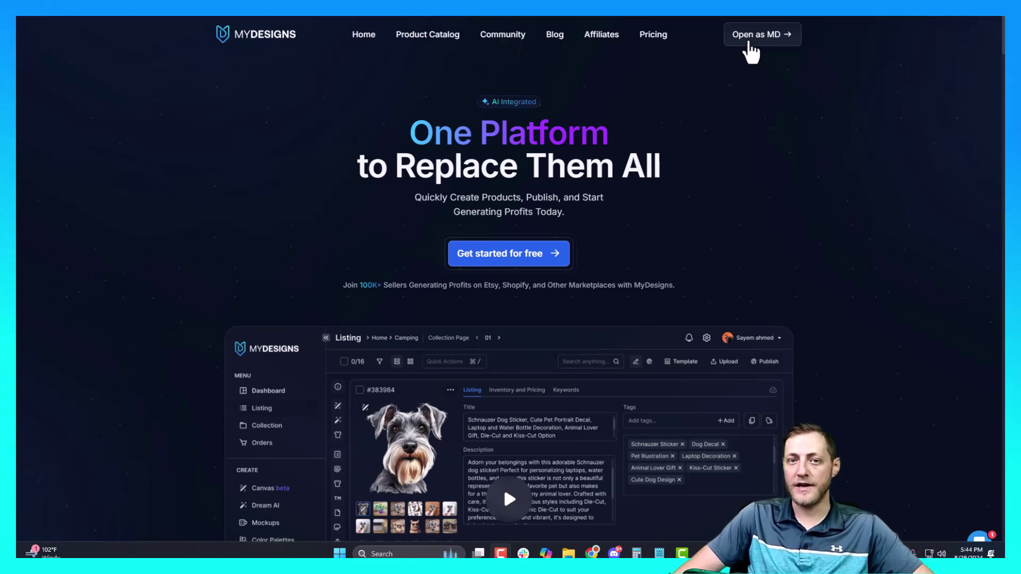
Enter the MyDesigns app from the landing page and go to the Orders list.
left_click(756, 34)
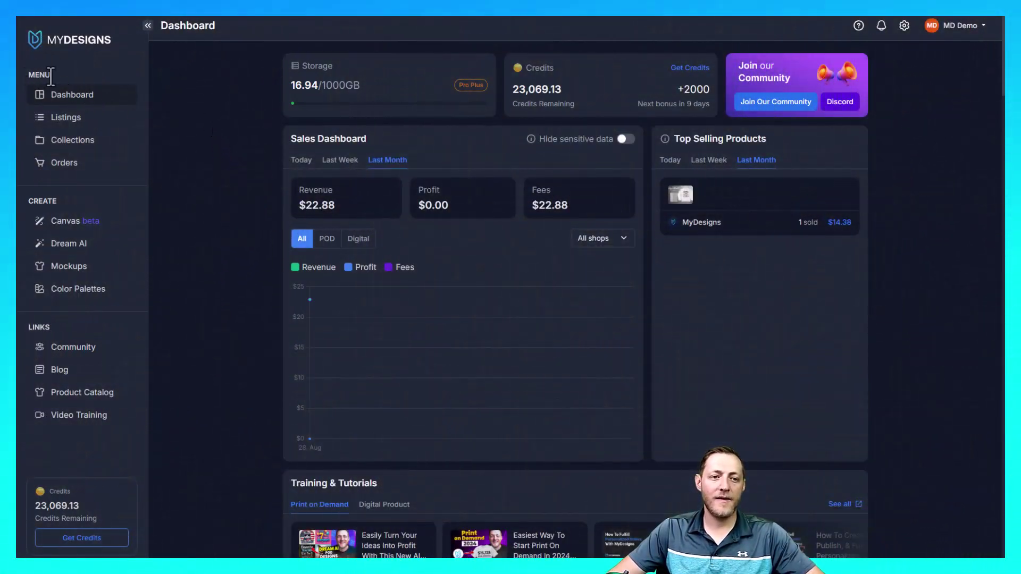
left_click(64, 163)
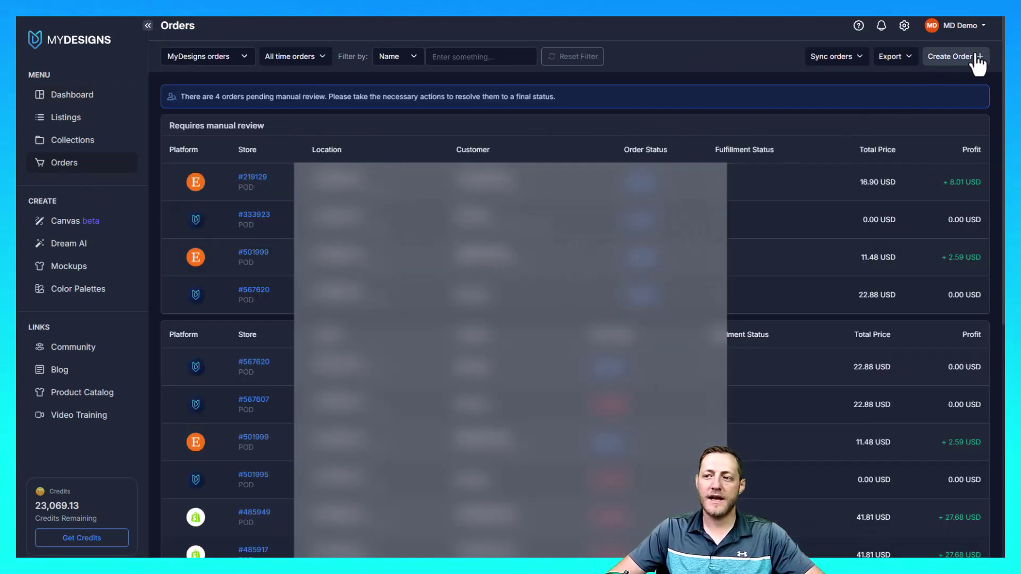
Start a new order and pick the Gildan 18000 sweatshirt from the catalogue.
left_click(955, 56)
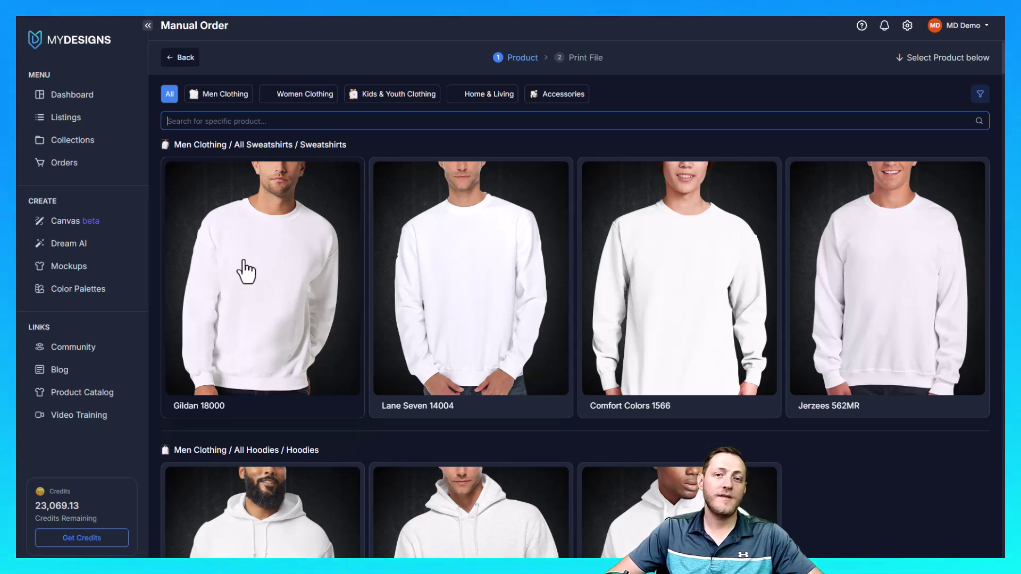
left_click(239, 280)
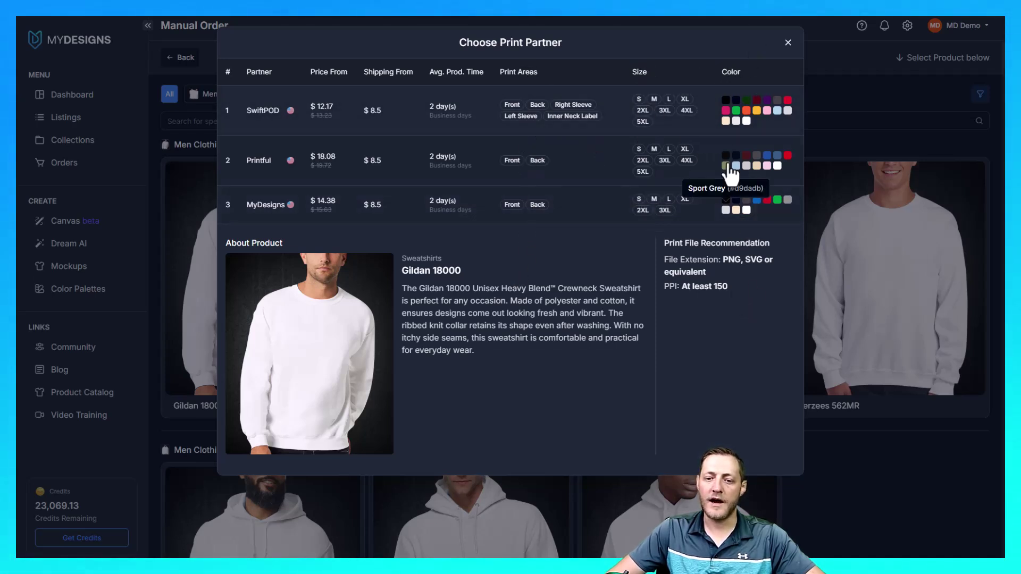
Select MyDesigns as the print partner and open the Front print canvas.
left_click(266, 205)
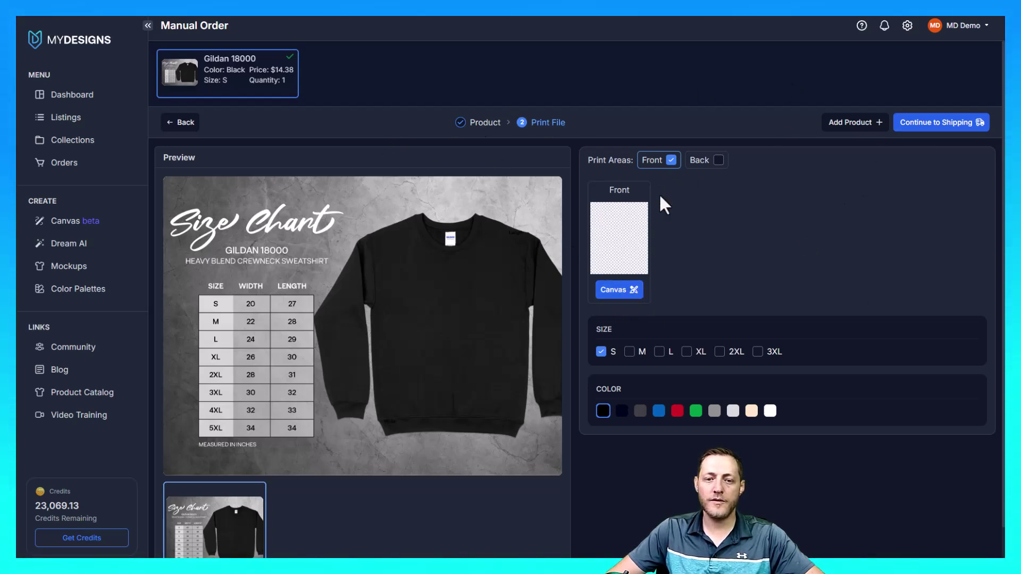
left_click(626, 288)
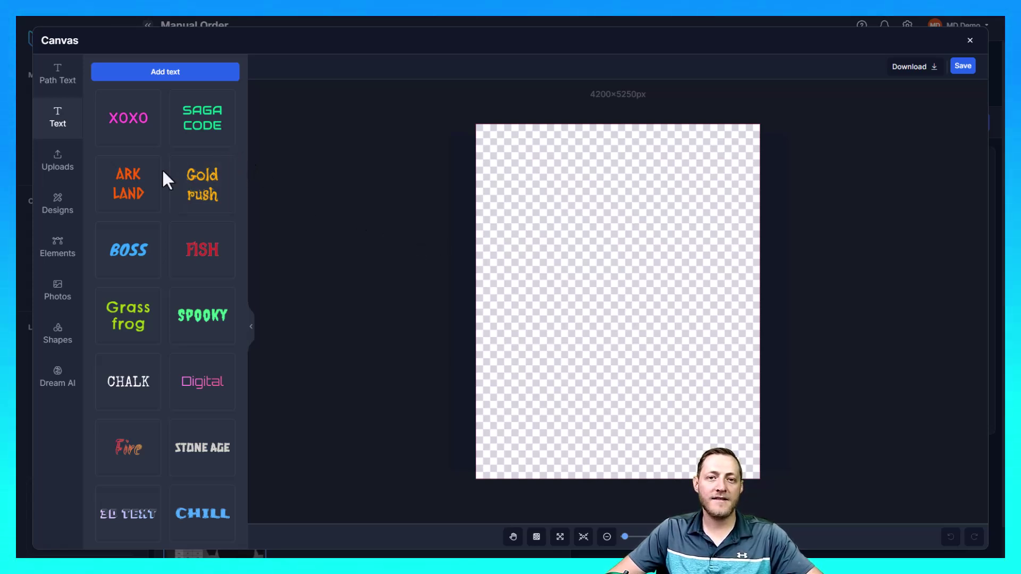
In Dream AI, set the image count to 3 and treat the nurse-ghost prompt as a single prompt.
left_click(57, 383)
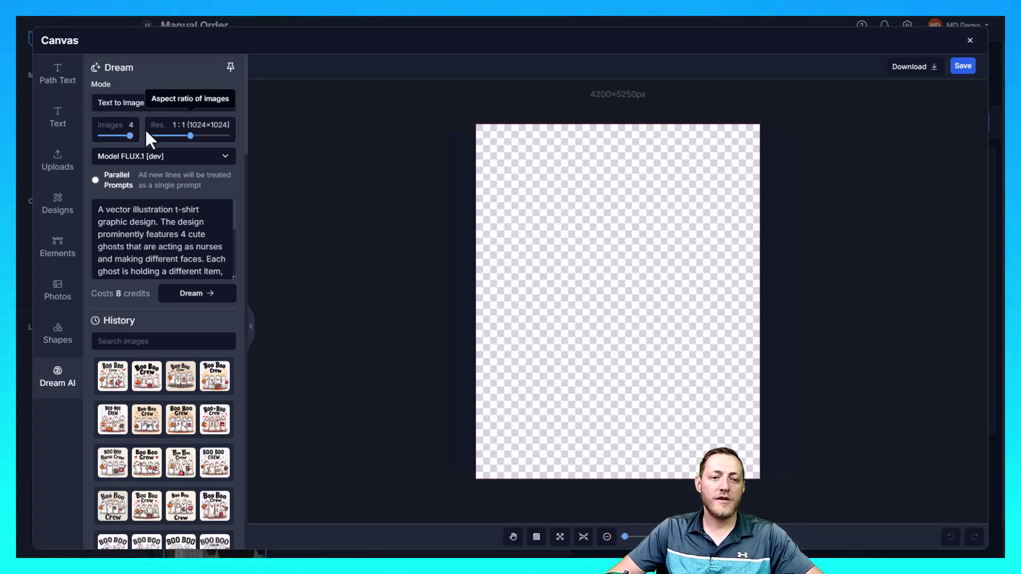
left_click_drag(119, 136, 130, 135)
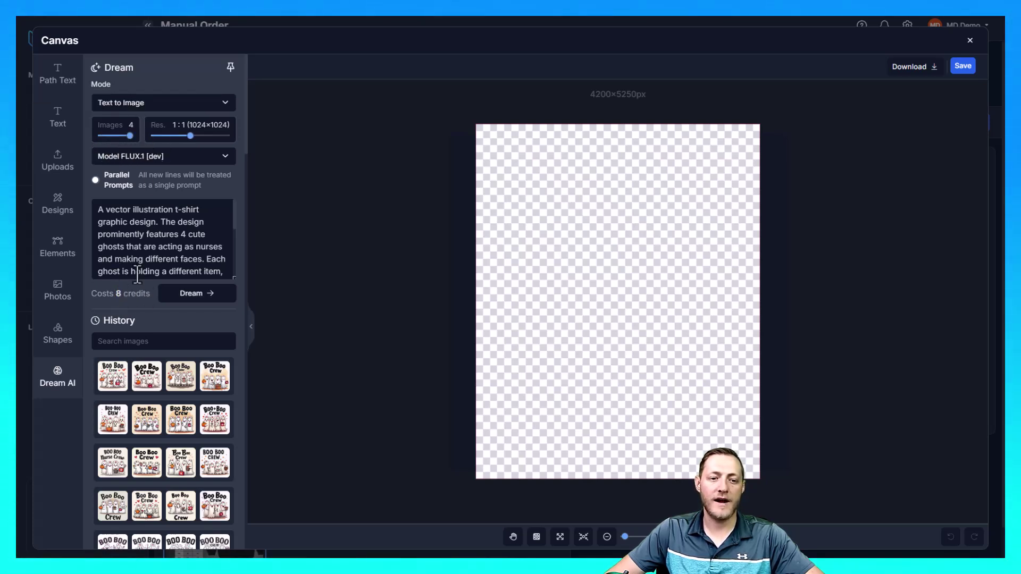
left_click_drag(131, 136, 120, 136)
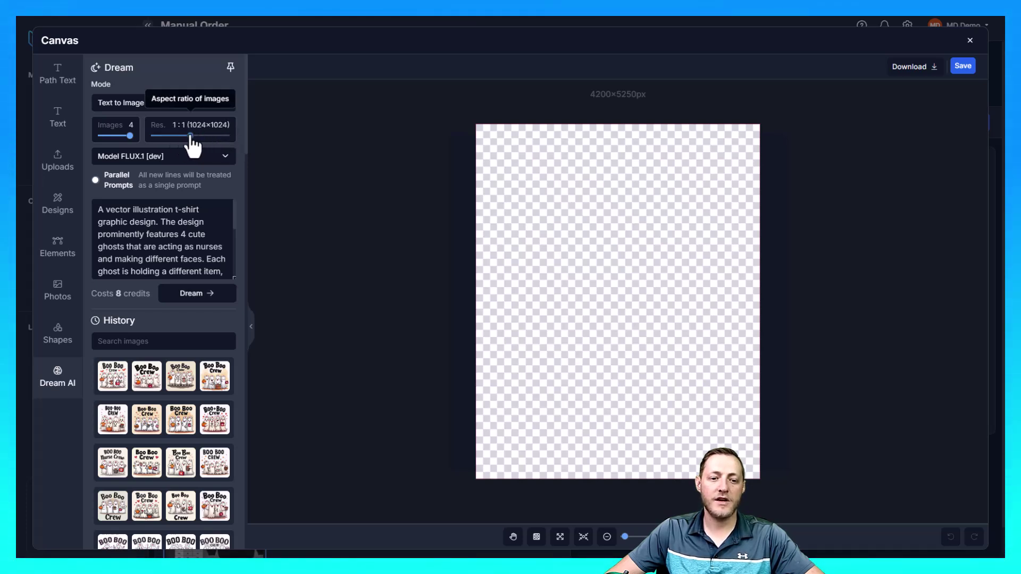
scroll(174, 233, "down", 4)
scroll(140, 270, "down", 1)
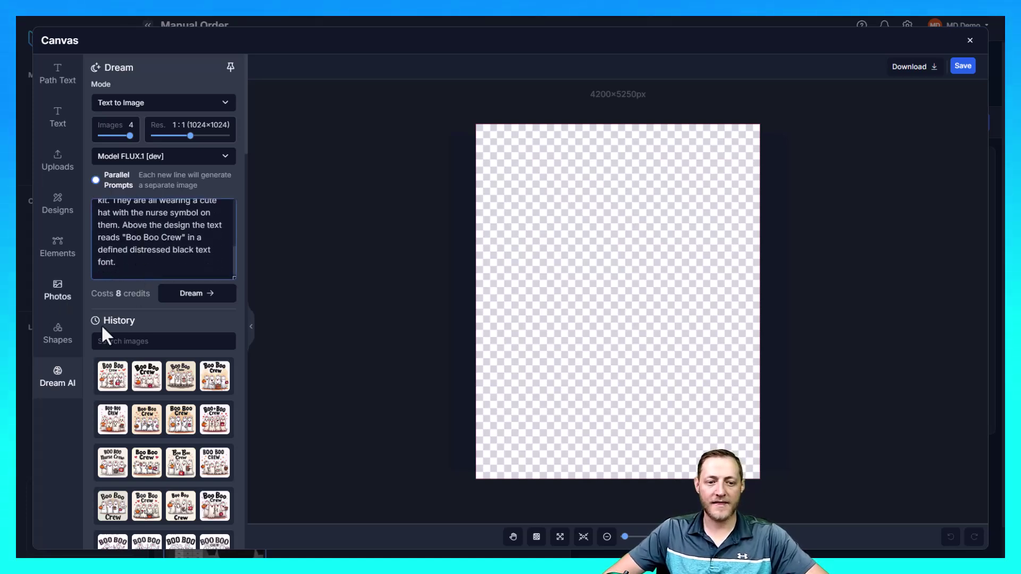
scroll(160, 240, "up", 3)
scroll(160, 239, "up", 3)
scroll(144, 223, "up", 3)
left_click(95, 181)
scroll(160, 240, "down", 5)
scroll(160, 239, "down", 3)
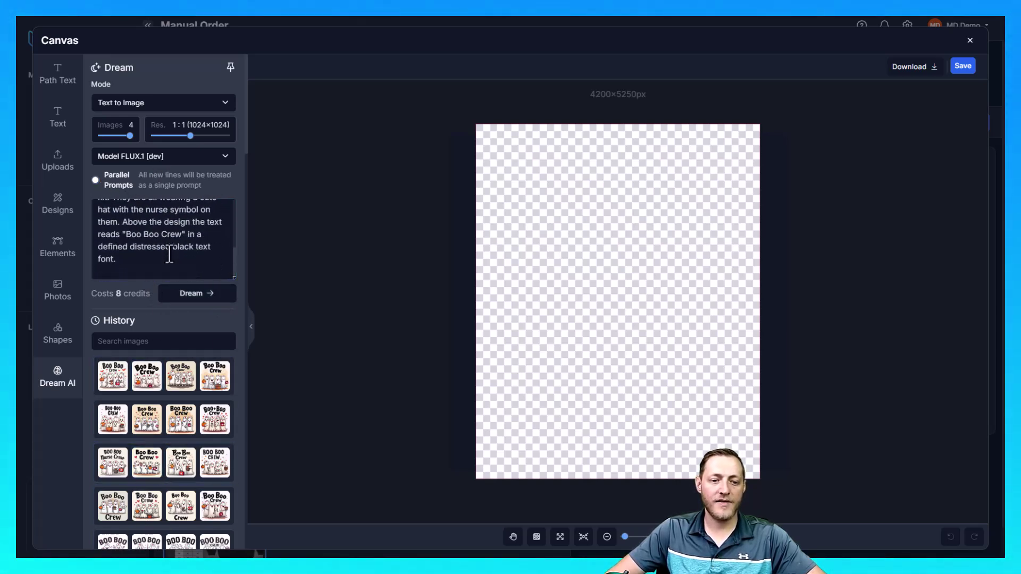
scroll(174, 255, "up", 8)
scroll(175, 255, "up", 5)
mouse_move(98, 209)
left_mouse_down()
mouse_move(229, 266)
mouse_move(225, 252)
left_mouse_up()
scroll(184, 240, "up", 5)
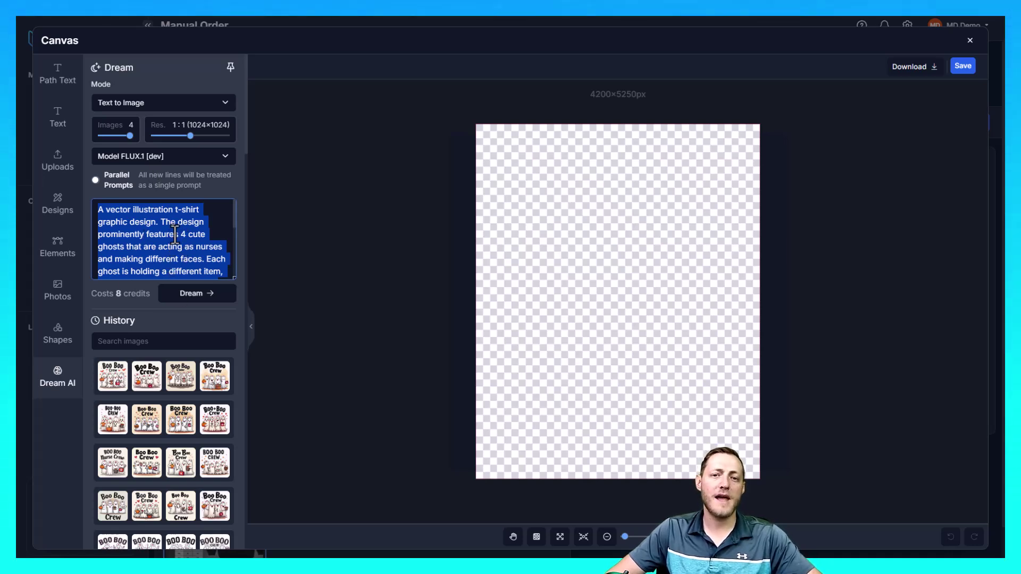
left_click(193, 324)
scroll(193, 319, "down", 4)
scroll(188, 364, "down", 5)
scroll(160, 335, "down", 5)
scroll(151, 304, "down", 5)
scroll(150, 263, "down", 3)
scroll(151, 264, "down", 4)
scroll(177, 279, "down", 4)
scroll(187, 287, "down", 4)
scroll(194, 294, "down", 3)
scroll(194, 294, "up", 5)
scroll(194, 294, "up", 5)
scroll(194, 288, "up", 5)
scroll(194, 284, "up", 3)
Add a Boo Boo Crew history image and scale it across the canvas width, centred near the top.
left_click(113, 375)
left_click_drag(541, 162, 559, 231)
left_click_drag(590, 199, 635, 295)
left_click_drag(665, 186, 725, 129)
left_click_drag(648, 212, 649, 227)
left_click_drag(726, 144, 746, 120)
mouse_move(699, 216)
left_mouse_down()
mouse_move(698, 203)
mouse_move(699, 214)
left_mouse_up()
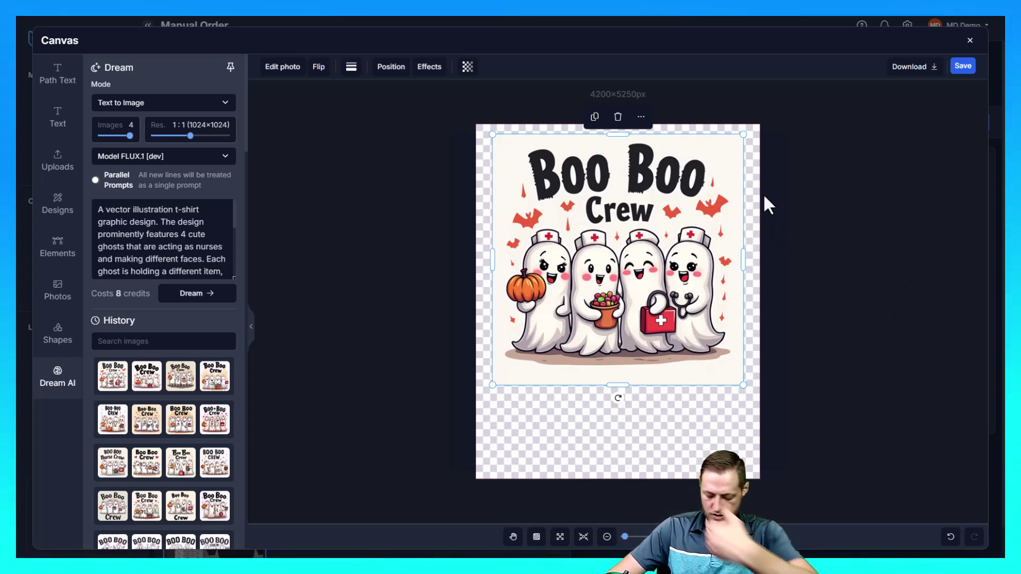
Strip the Boo Boo Crew image's cream background with BG Remover, then reselect the design.
left_click(282, 66)
left_click(116, 115)
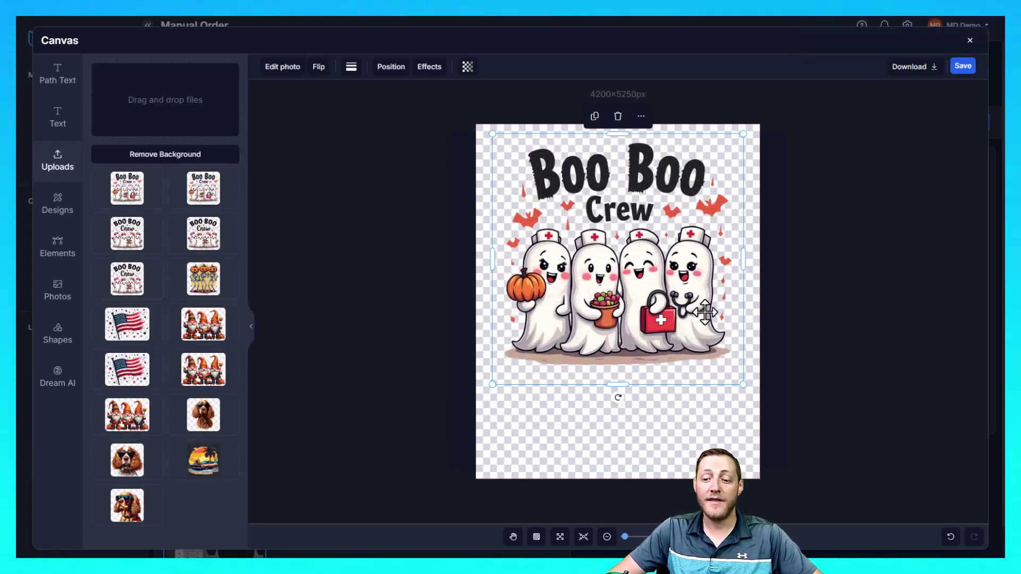
left_click(821, 285)
left_click(655, 274)
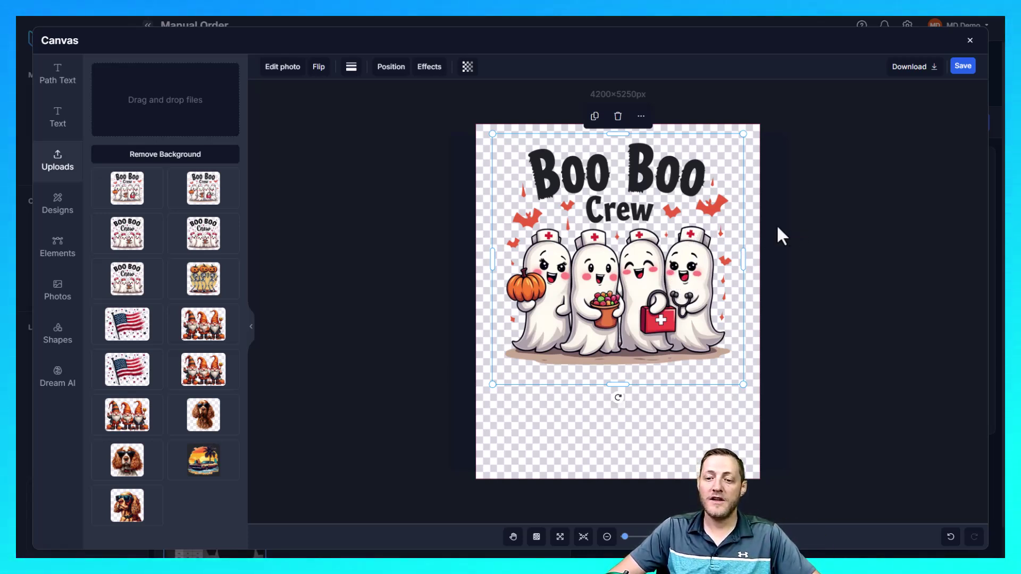
Run Image Vectorizer on the ghost design, dismiss the success notice, and reselect it.
left_click(283, 66)
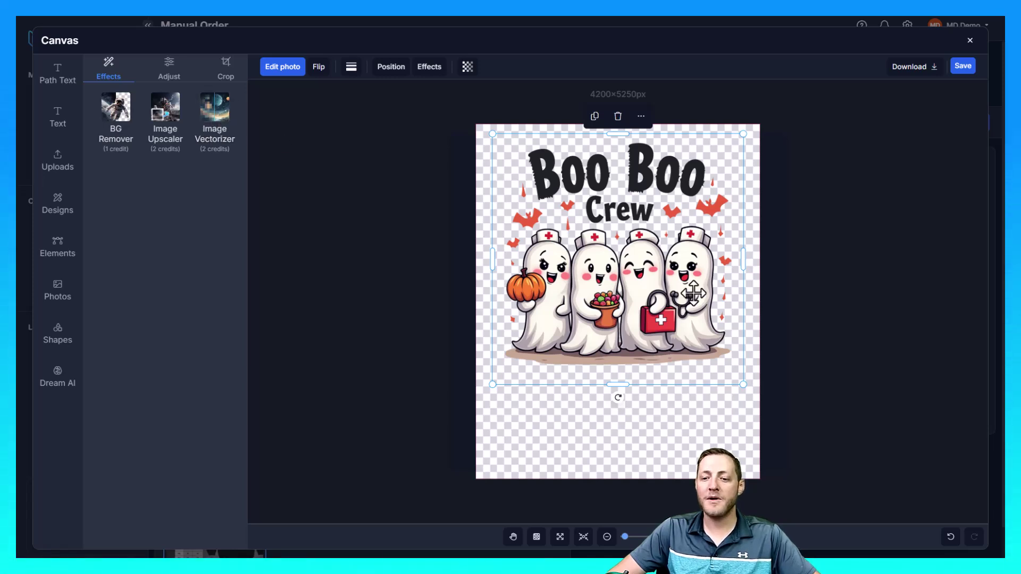
left_click(223, 122)
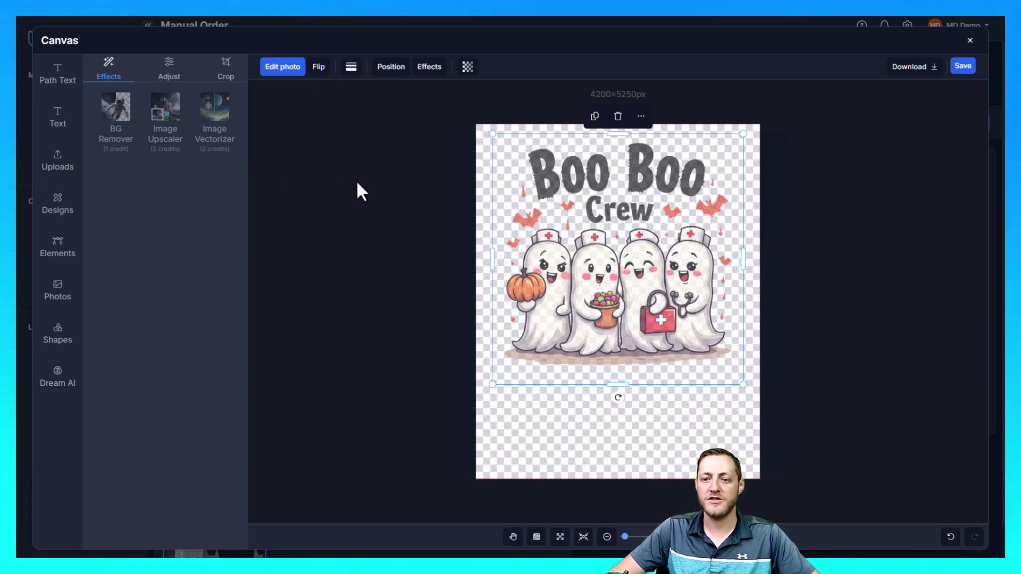
left_click(823, 226)
left_click(671, 256)
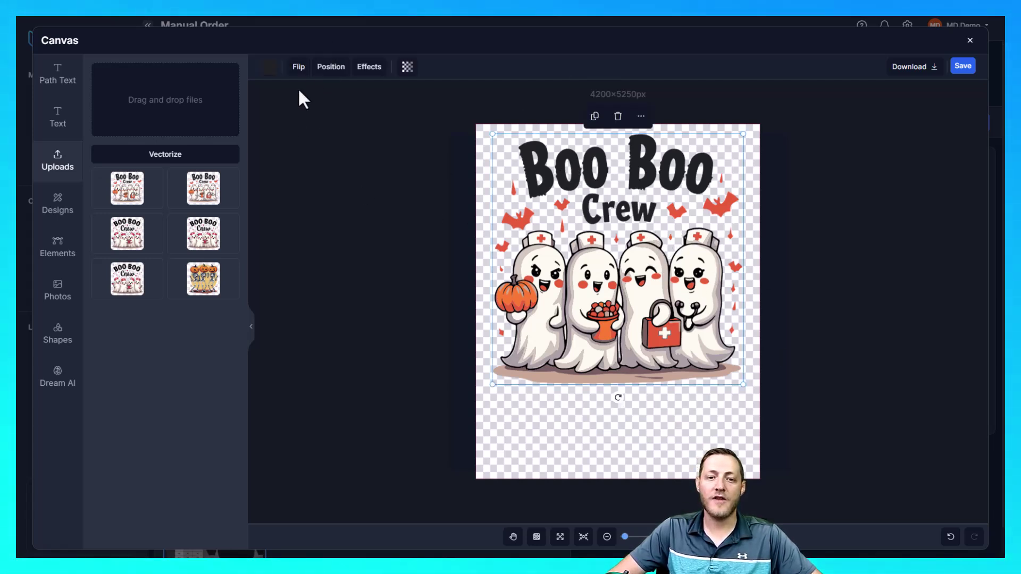
Use the eyedropper to recolour the design's dark fill to #030205, then deselect it.
left_click(272, 68)
left_click(270, 67)
left_click(277, 97)
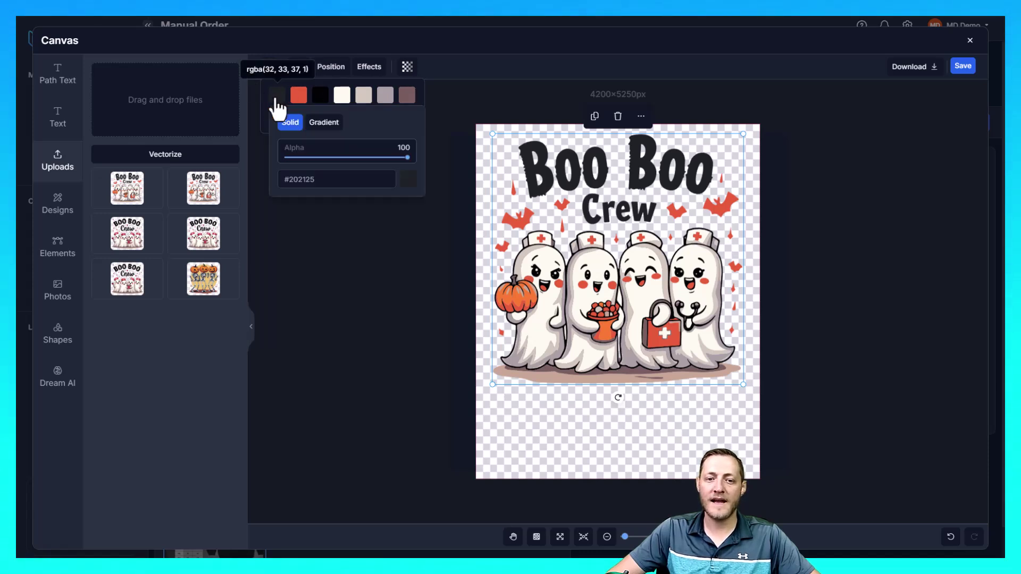
left_click(409, 180)
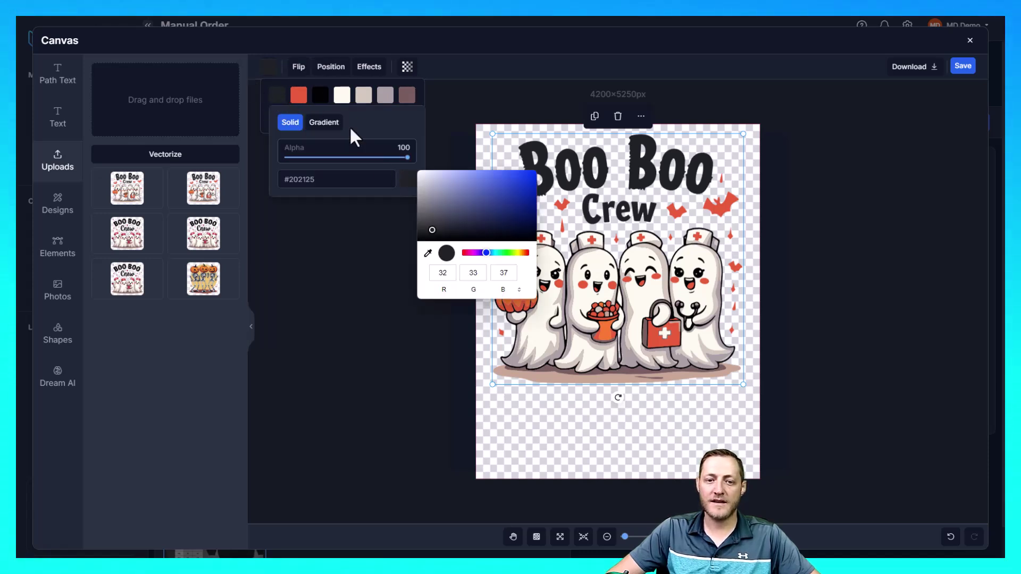
left_click(429, 255)
left_click(326, 97)
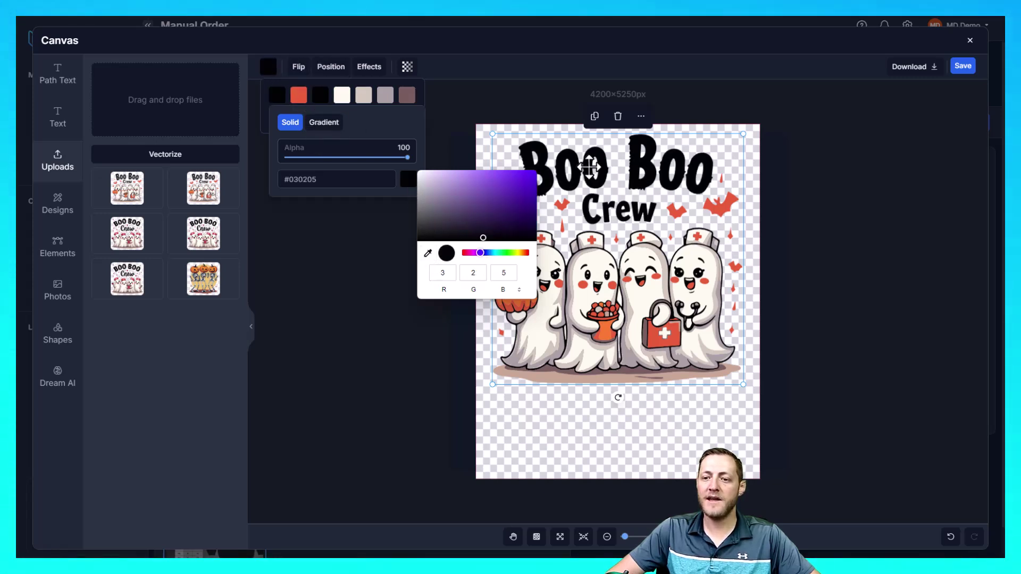
left_click(363, 231)
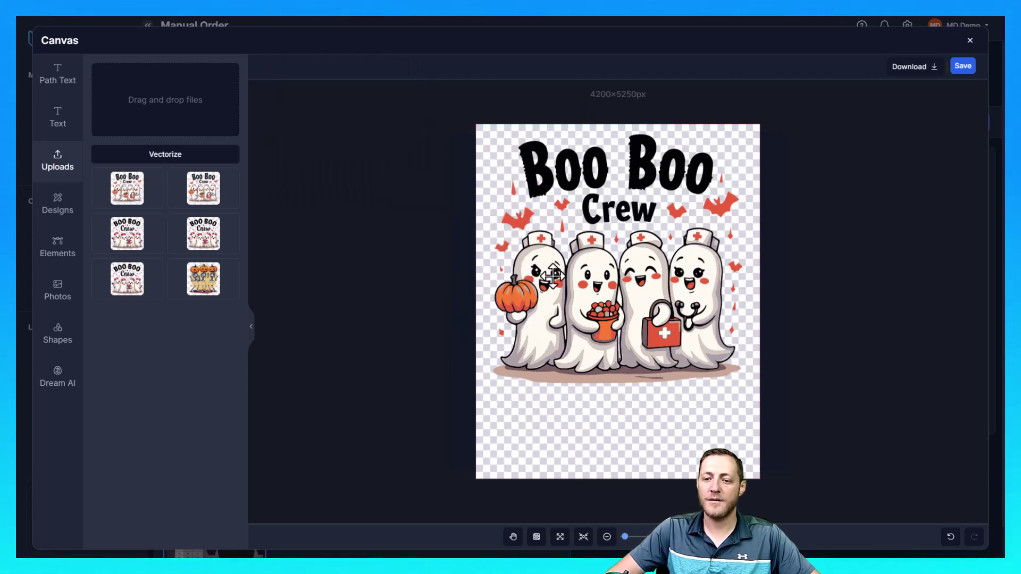
Scale up the ghost design, snap it to the horizontal centre, and deselect it.
left_click(637, 243)
left_click_drag(745, 136, 764, 113)
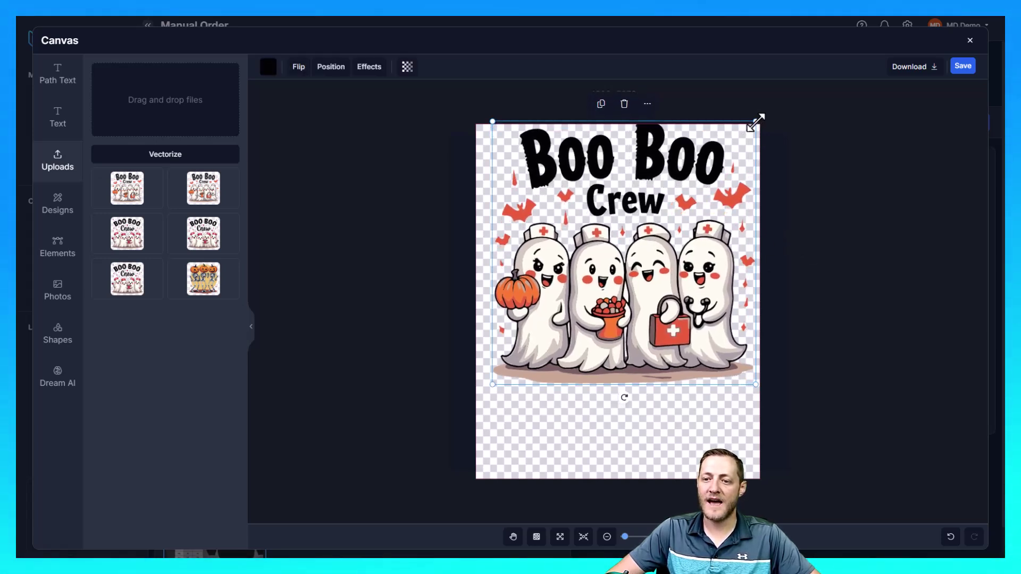
left_click_drag(729, 171, 721, 180)
left_click(806, 192)
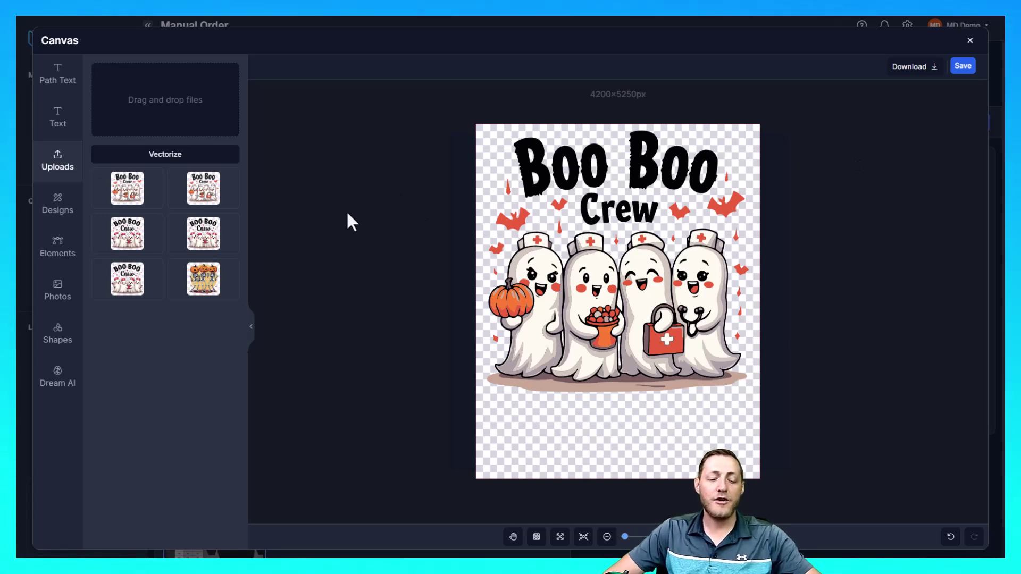
Place the pumpkin skeletons upload and scale it over the lower half of the ghosts.
left_click(205, 281)
left_click_drag(631, 399, 718, 280)
left_click_drag(654, 383, 634, 435)
Move the placeholder text box to the lower left and browse the Custom fonts list.
left_click(57, 121)
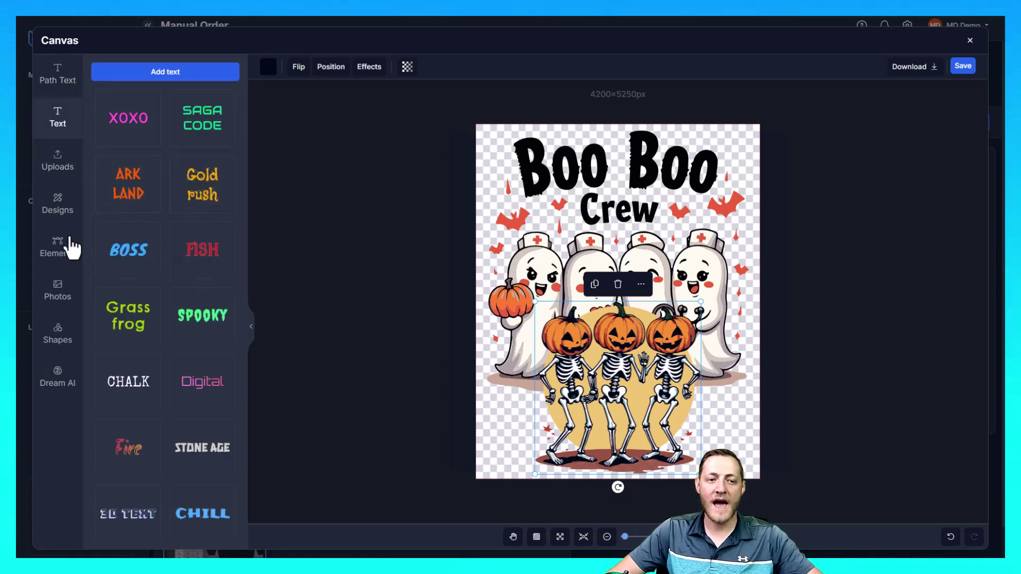
left_click_drag(524, 172, 501, 356)
left_click(301, 67)
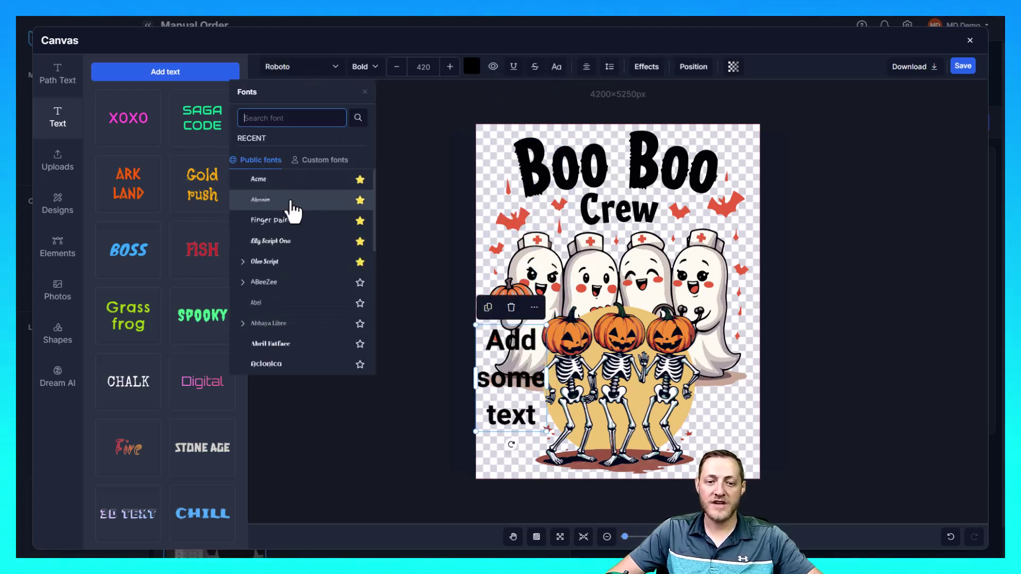
left_click(325, 159)
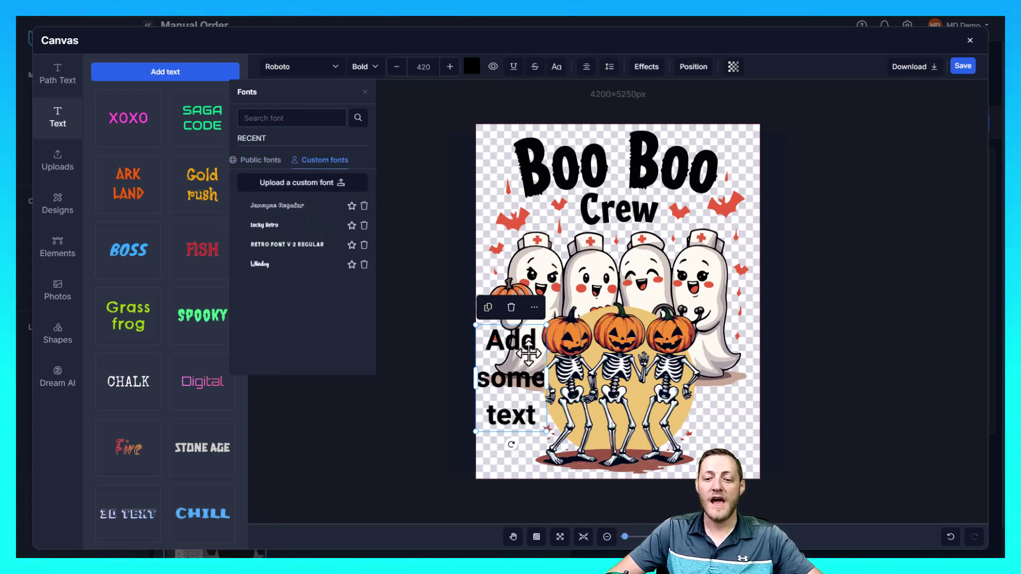
left_click(463, 219)
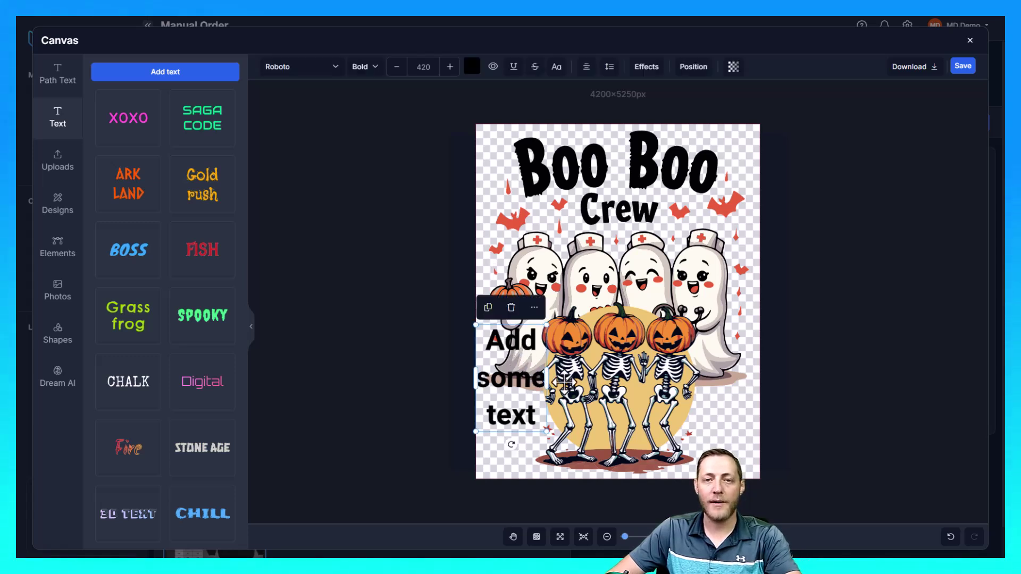
Delete the placeholder text box and the skeletons image.
key("Delete")
left_click(591, 375)
key("Delete")
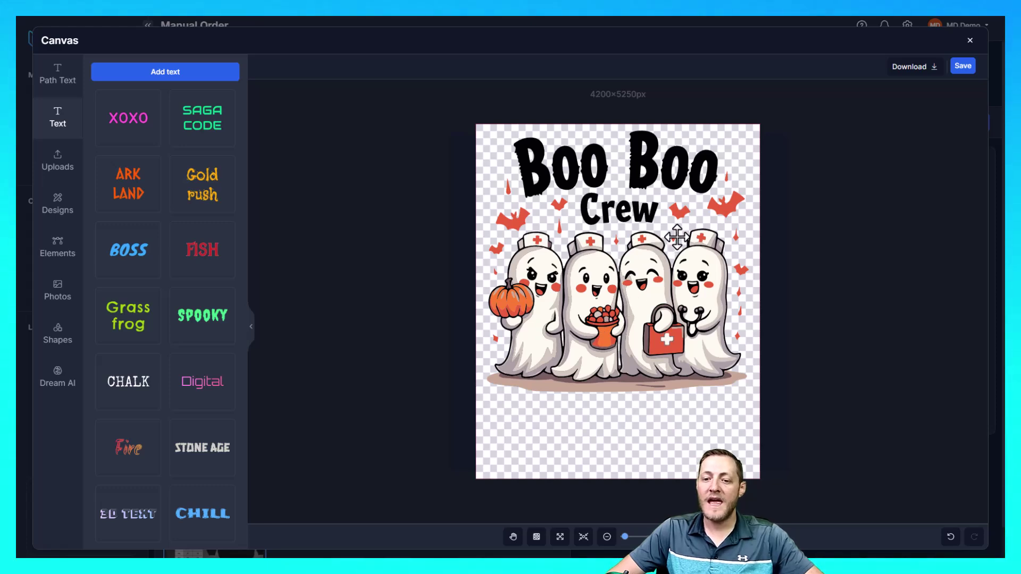
Save the ghost design to the order and change the sweatshirt colour to white.
left_click(964, 66)
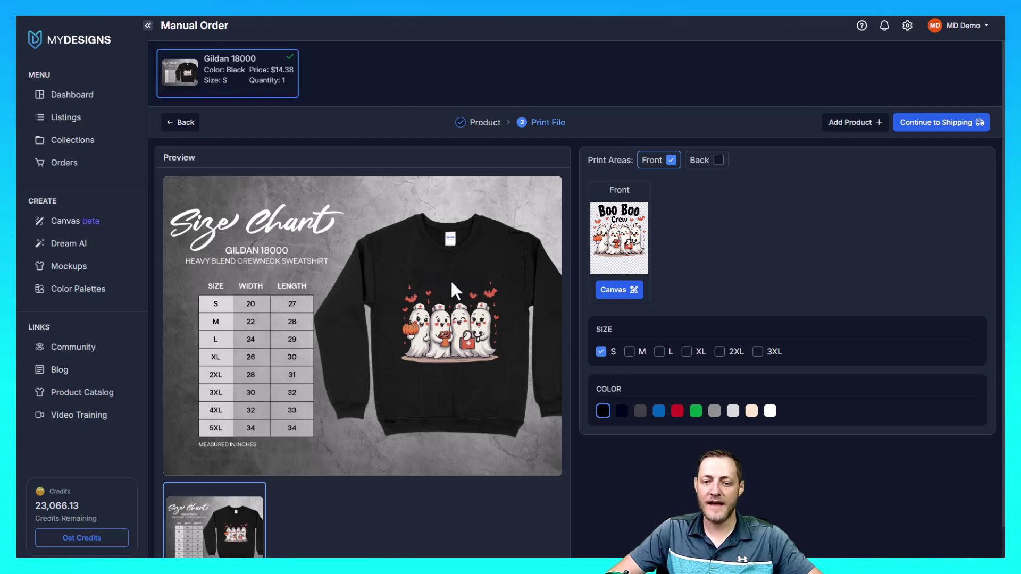
left_click(770, 412)
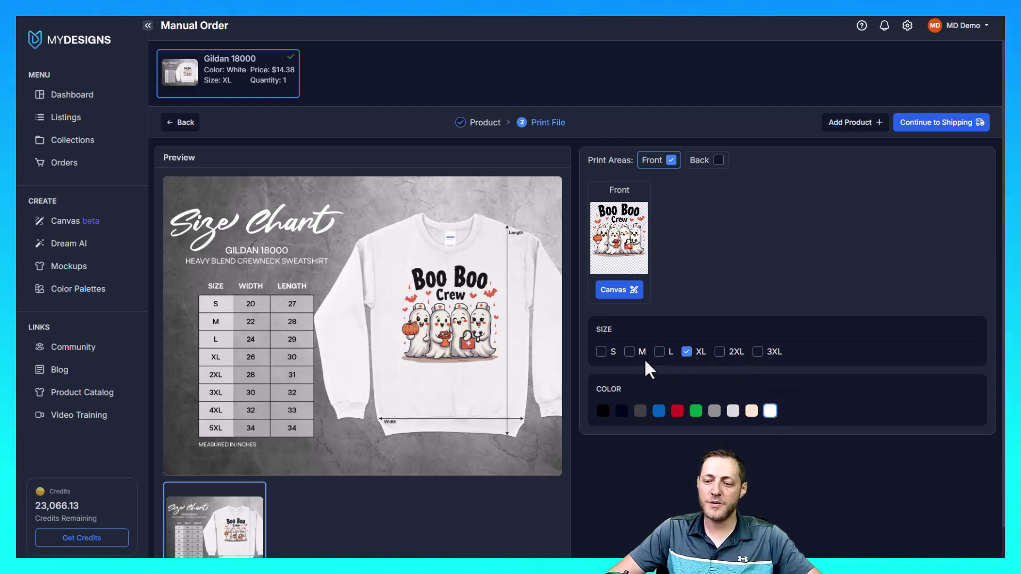
scroll(690, 362, "down", 1)
scroll(716, 337, "up", 1)
scroll(723, 319, "down", 1)
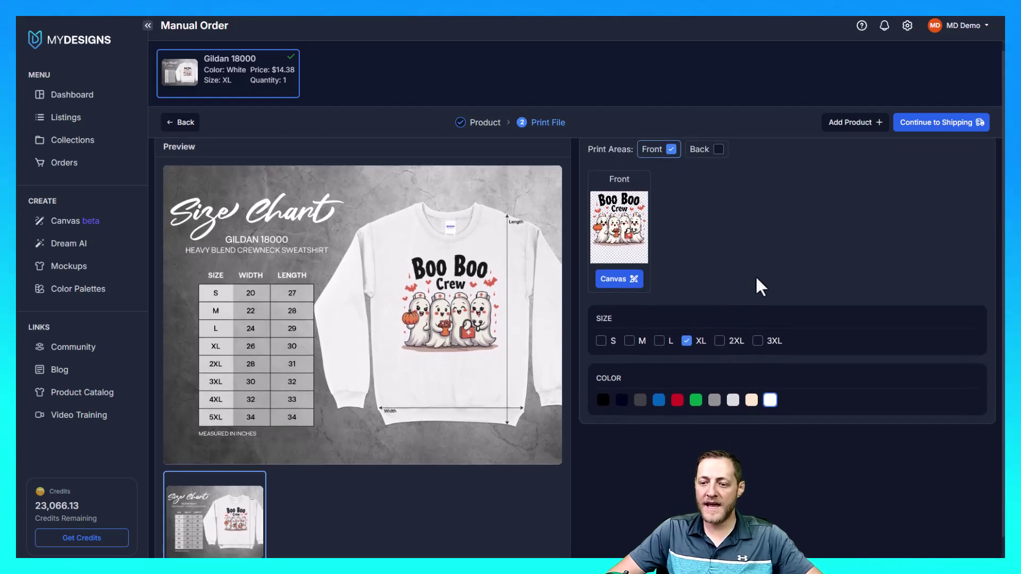
scroll(756, 275, "up", 1)
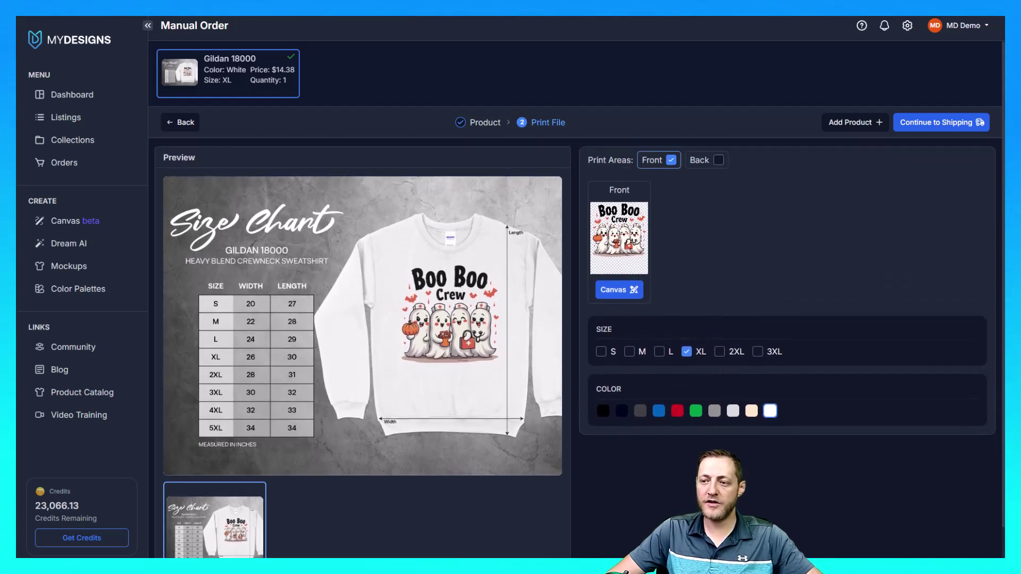
Advance past shipping to the order preview, keeping the quantity at 1.
left_click(942, 122)
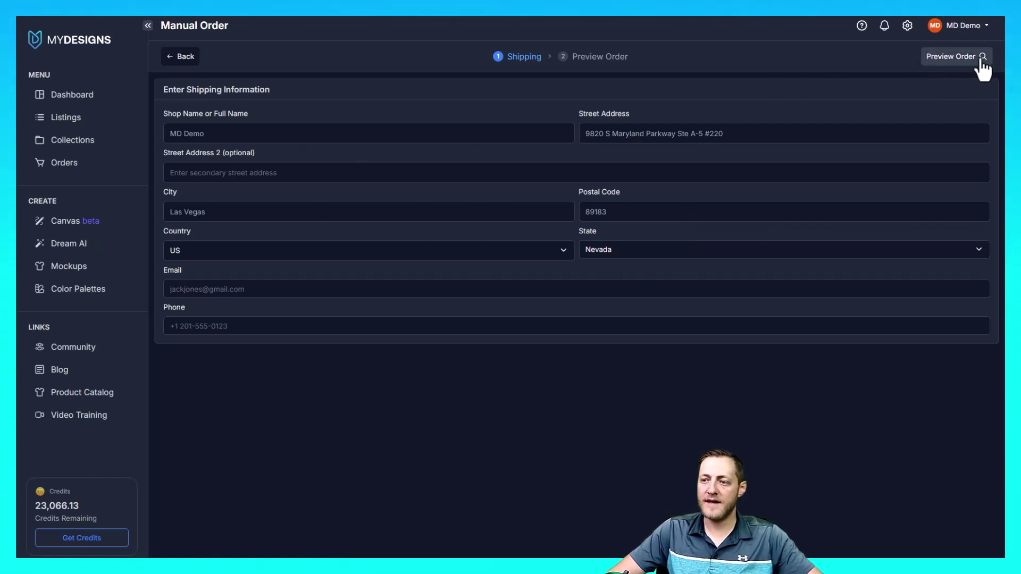
left_click(958, 56)
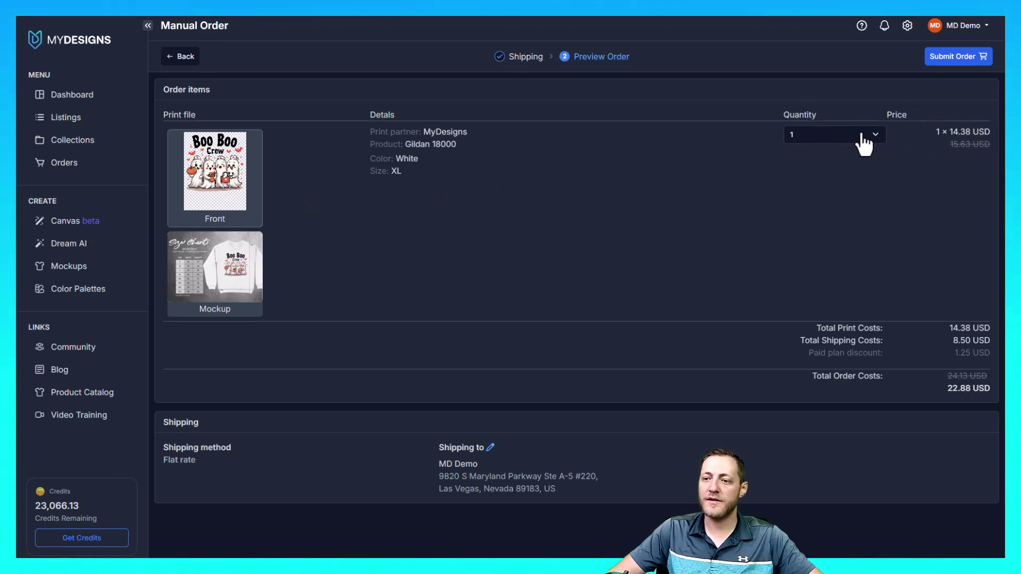
left_click(819, 136)
scroll(833, 239, "down", 8)
scroll(834, 271, "down", 5)
scroll(834, 240, "up", 10)
left_click(735, 168)
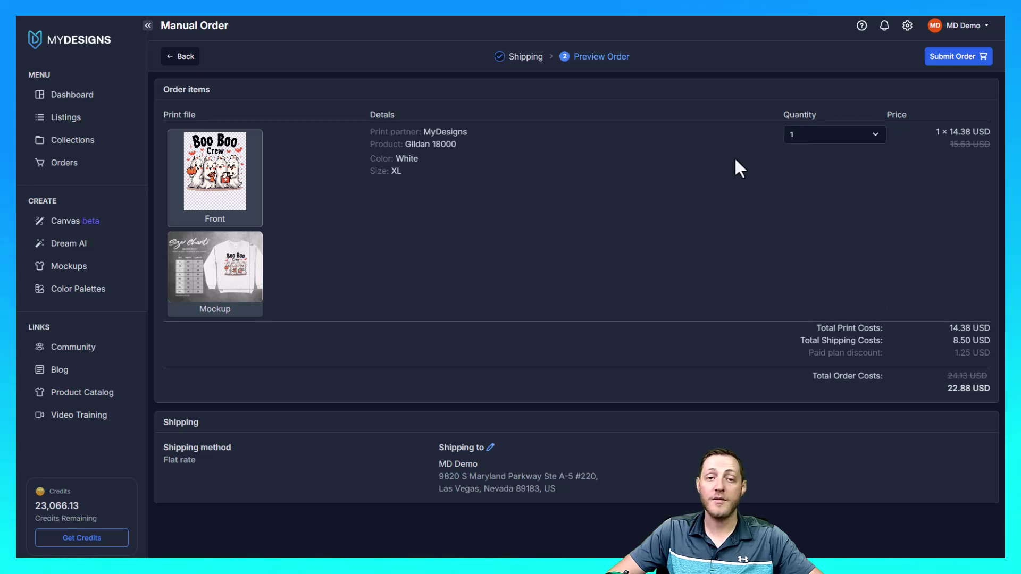
Try an order quantity of 2, then set it back to 1.
left_click(822, 136)
left_click(814, 185)
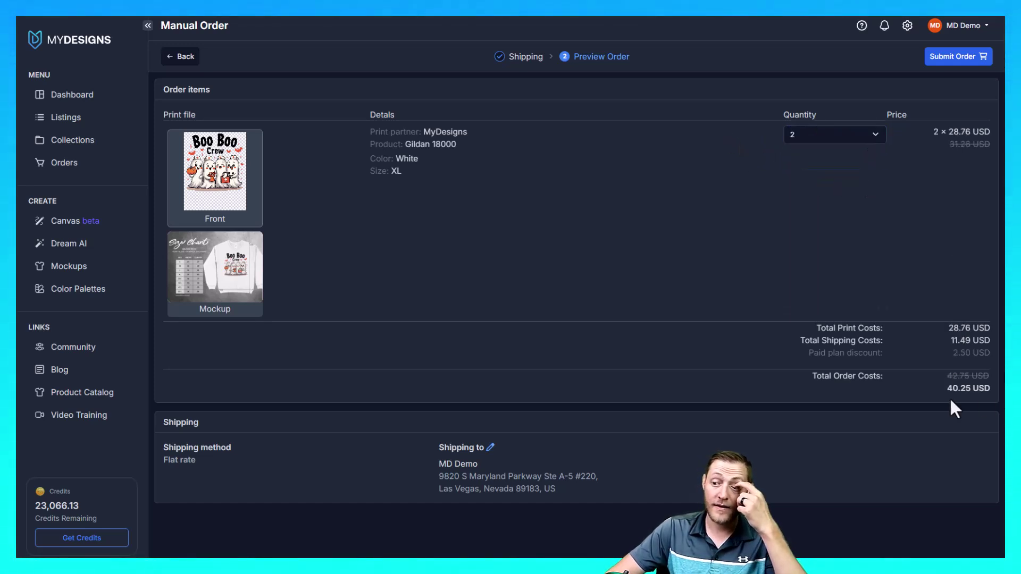
left_click(834, 135)
left_click(831, 158)
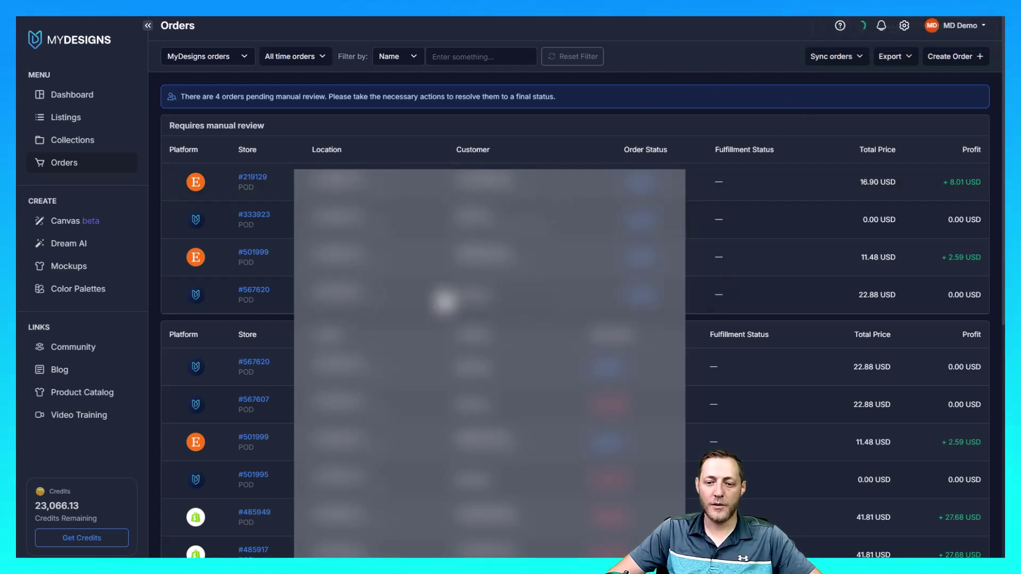
Open the details of order #567620.
left_click(356, 310)
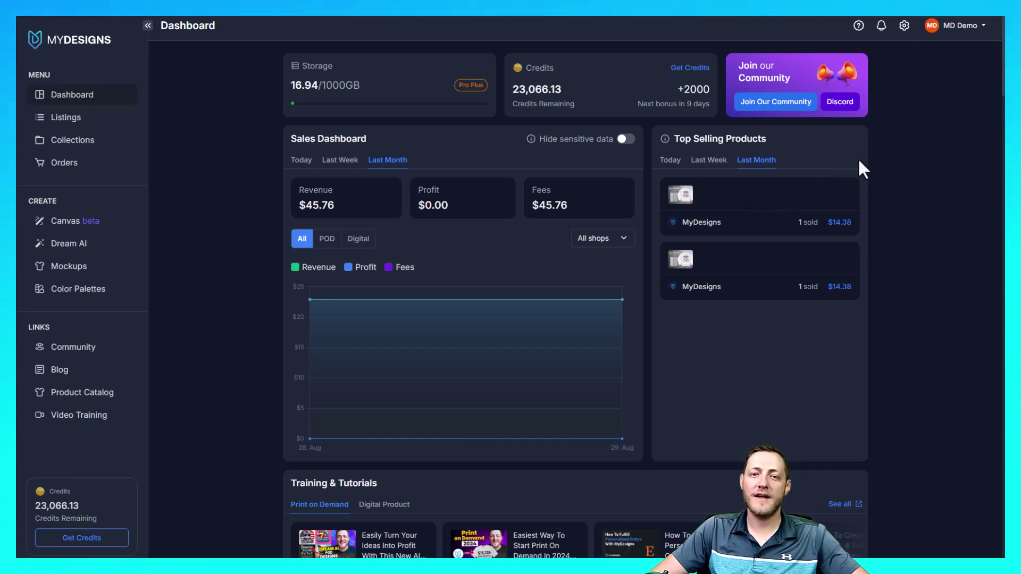
left_click(905, 26)
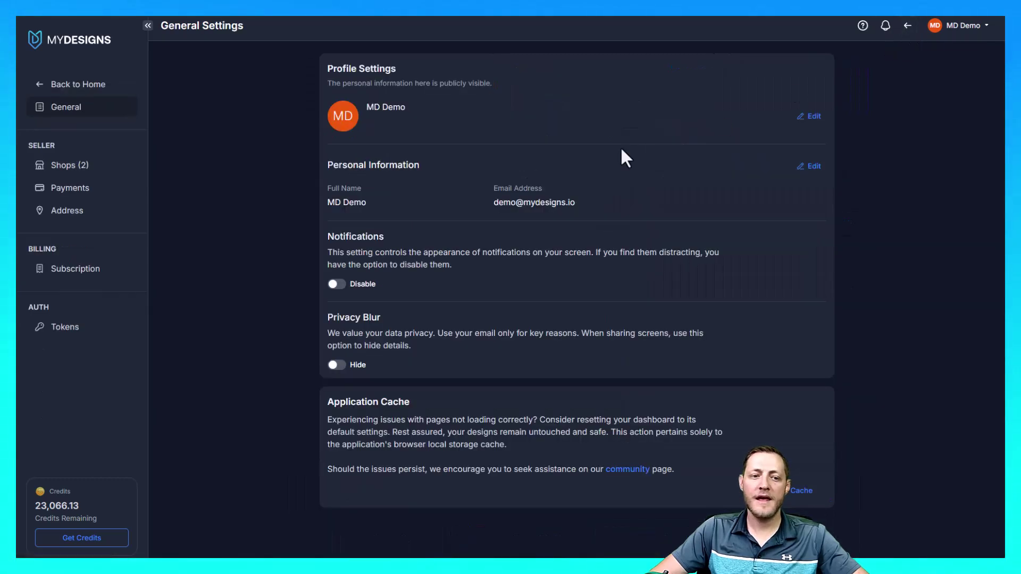
left_click(70, 187)
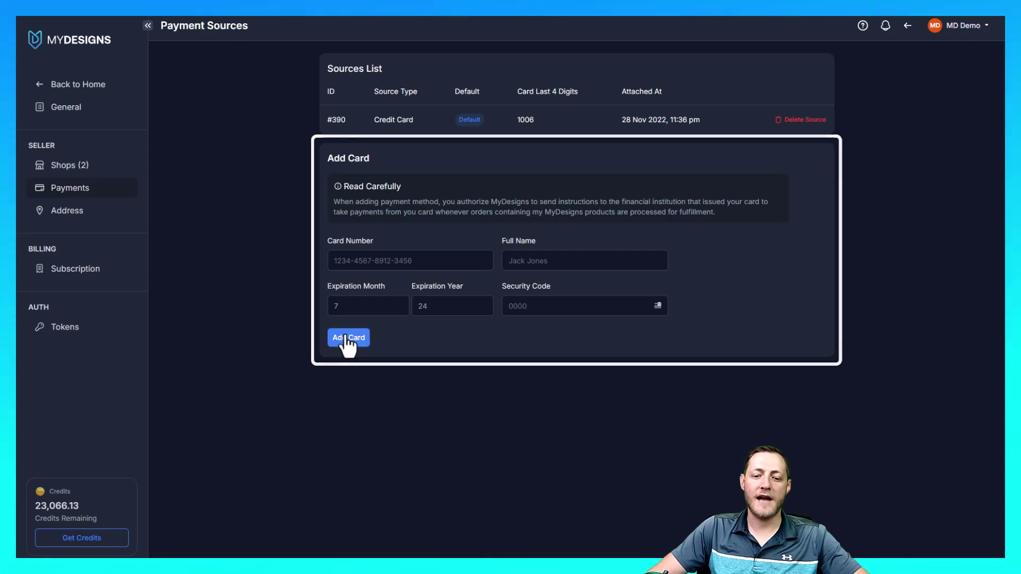
left_click(77, 84)
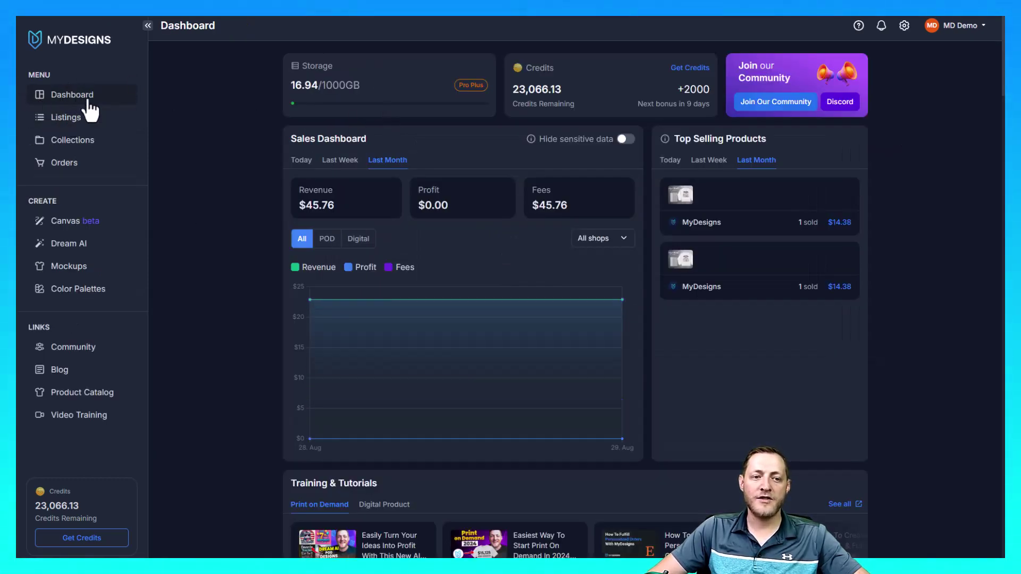
Look over the Get Credits packages, then go to the Dream AI generator.
left_click(691, 69)
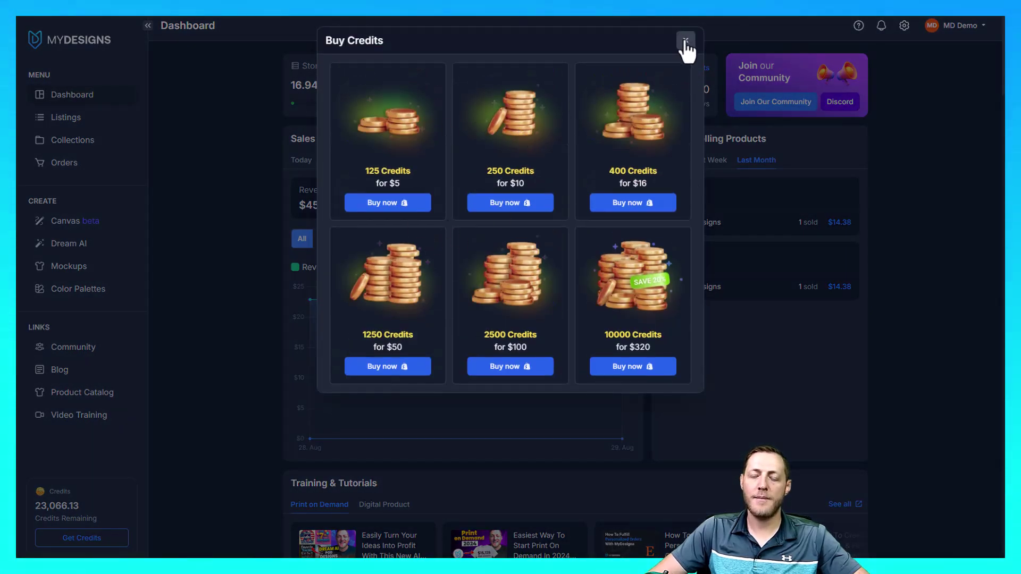
left_click(686, 40)
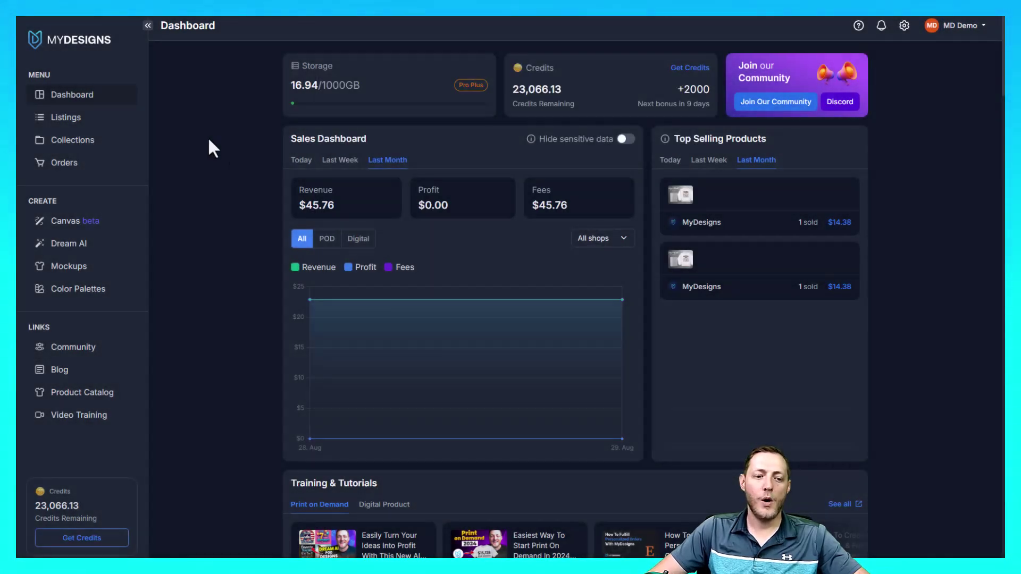
left_click(68, 243)
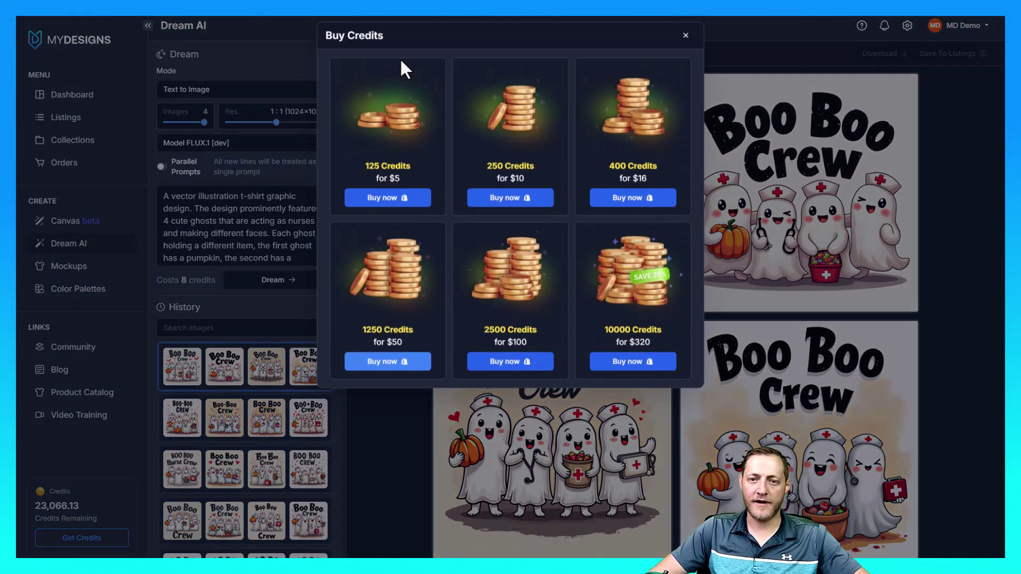